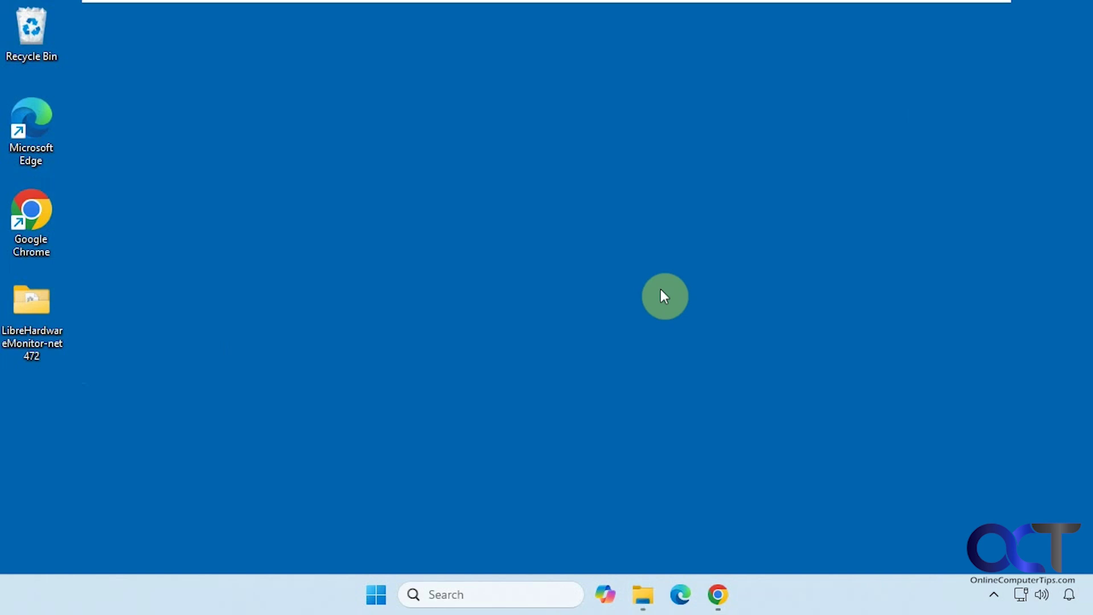
- On the GitHub releases page, download LibreHardwareMonitor-net472.zip from the Assets list
left_click(661, 288)
left_click(718, 594)
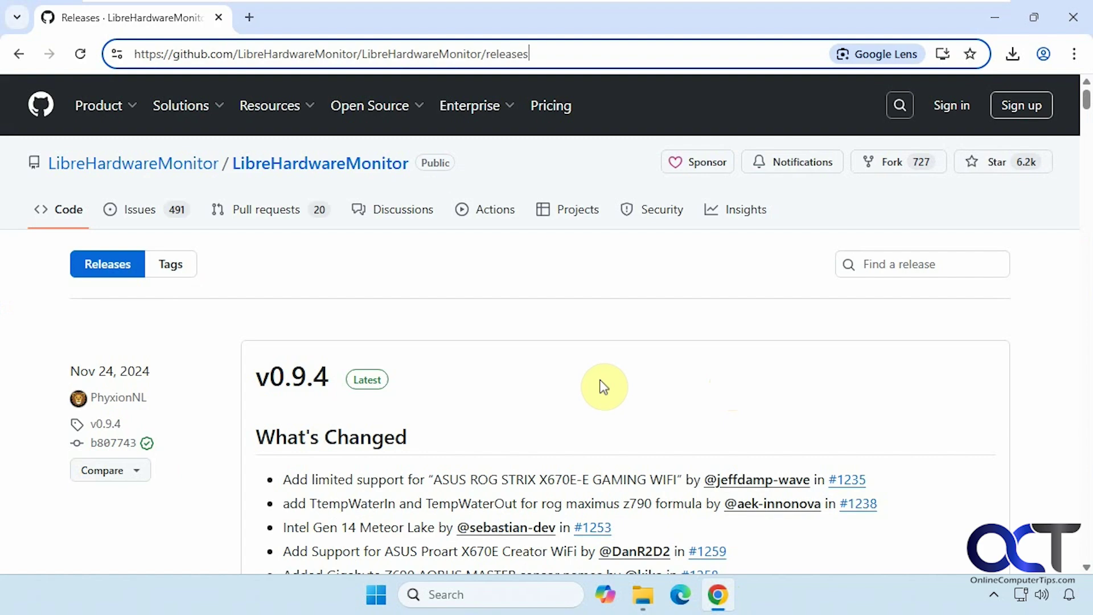
scroll(581, 386, "down", 7)
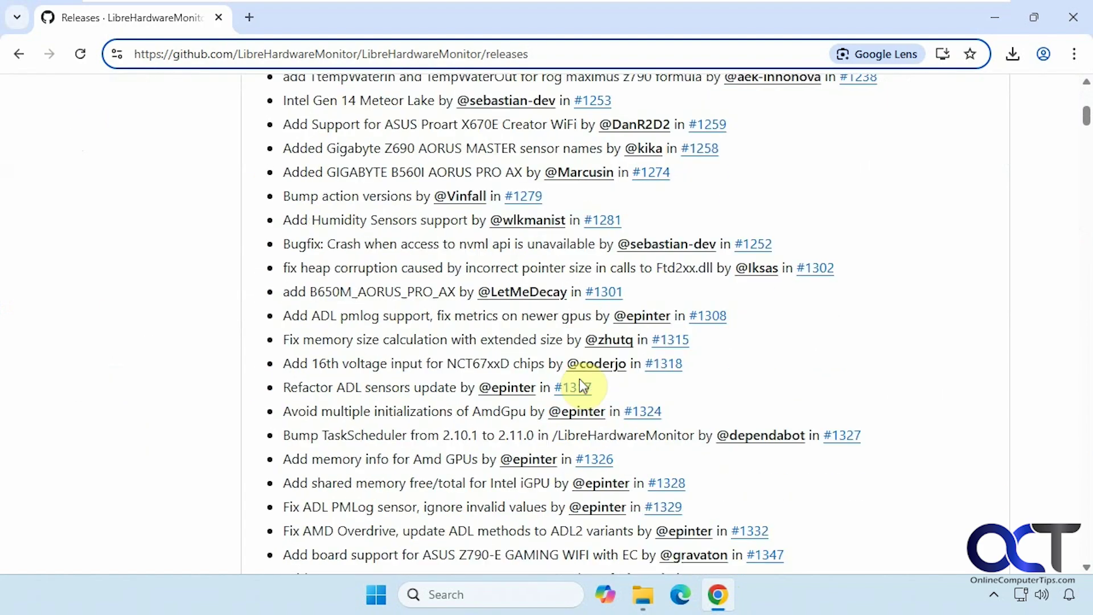
scroll(582, 386, "down", 13)
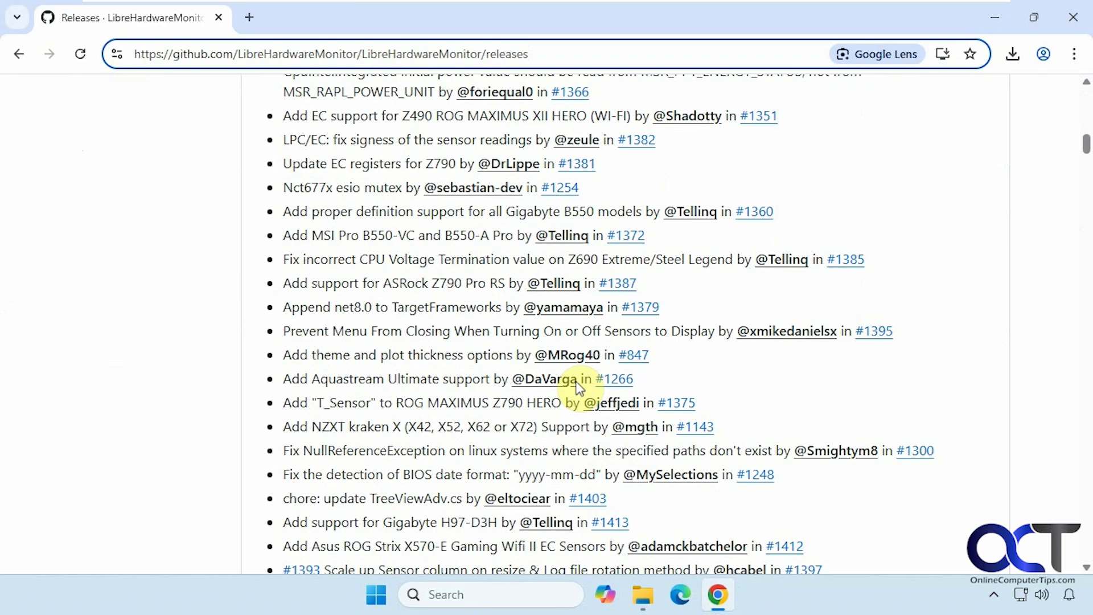
scroll(579, 387, "down", 13)
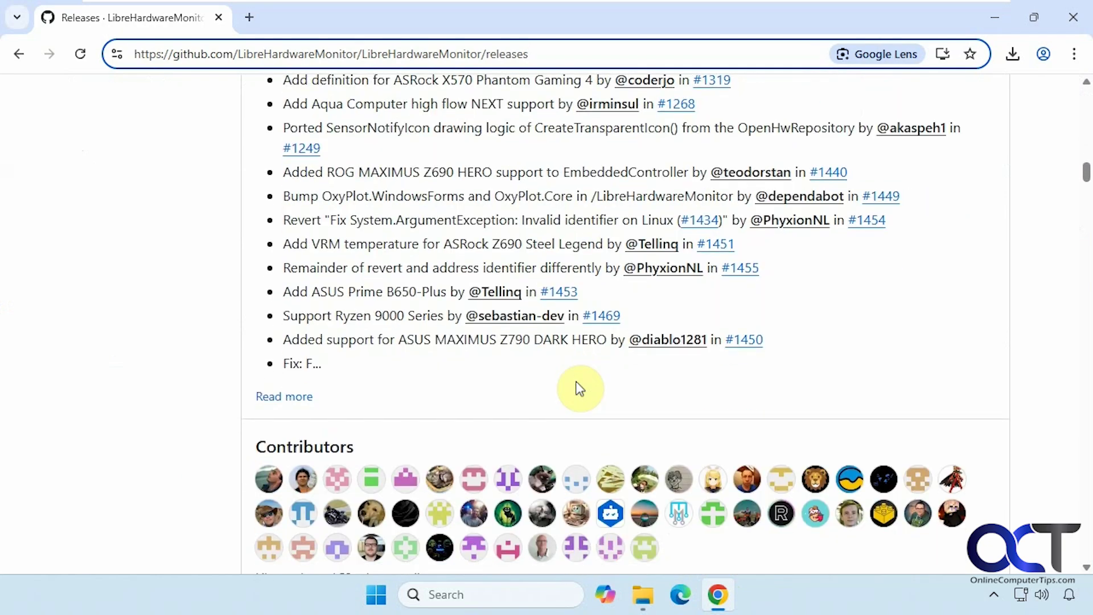
scroll(580, 388, "down", 4)
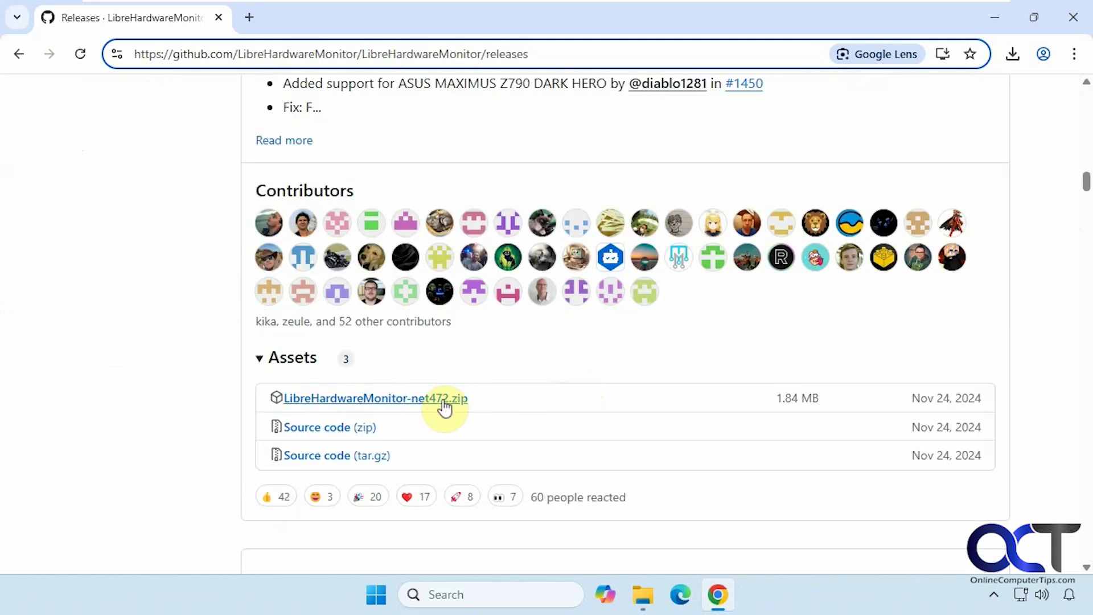
left_click(444, 402)
- Minimize Chrome, then launch LibreHardwareMonitor.exe from the net472 folder, approving the UAC prompt
left_click(995, 17)
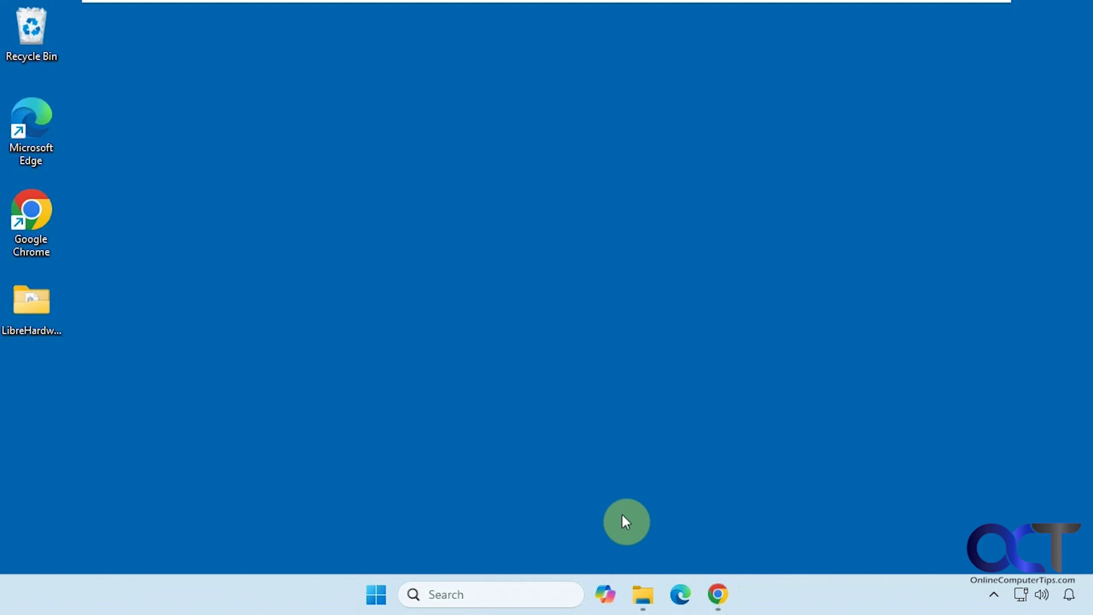
left_click(643, 594)
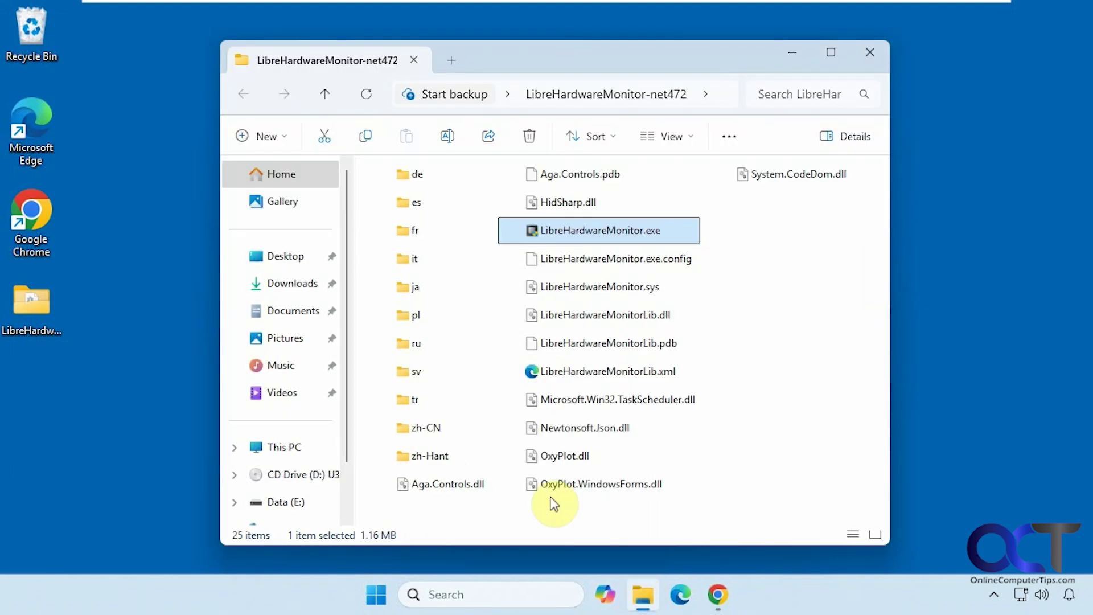
double_click(589, 235)
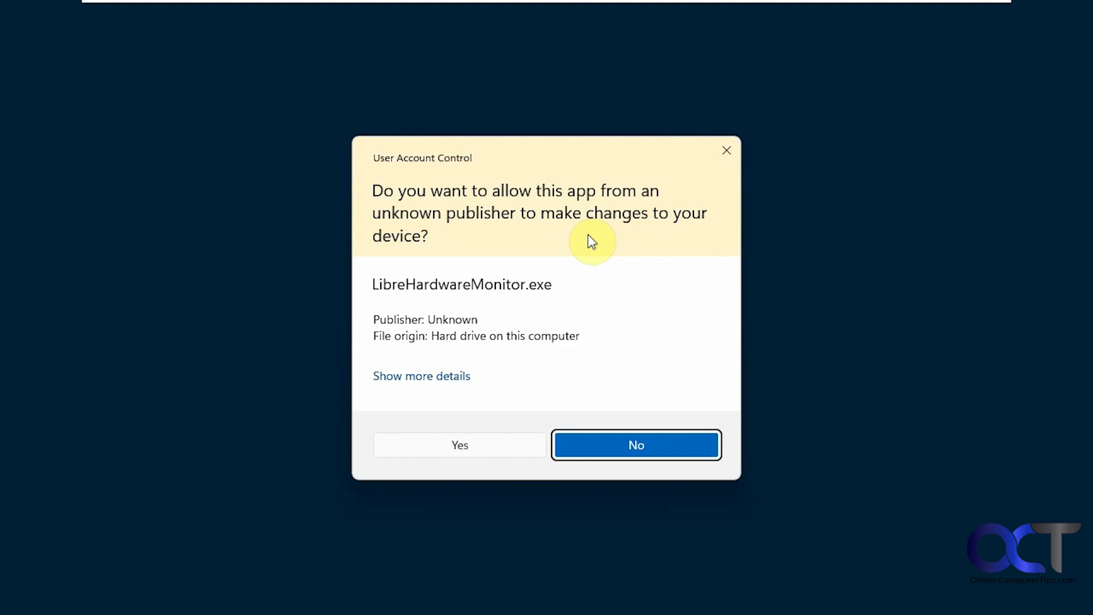
left_click(462, 443)
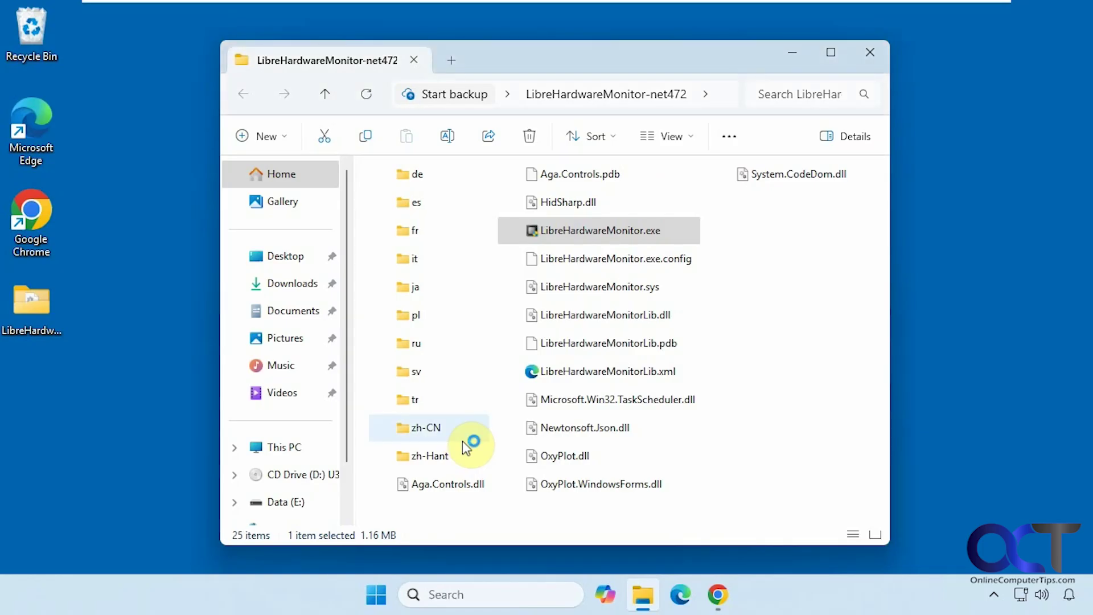
- Minimize the folder window and open Libre Hardware Monitor from its hidden tray icon
left_click(793, 54)
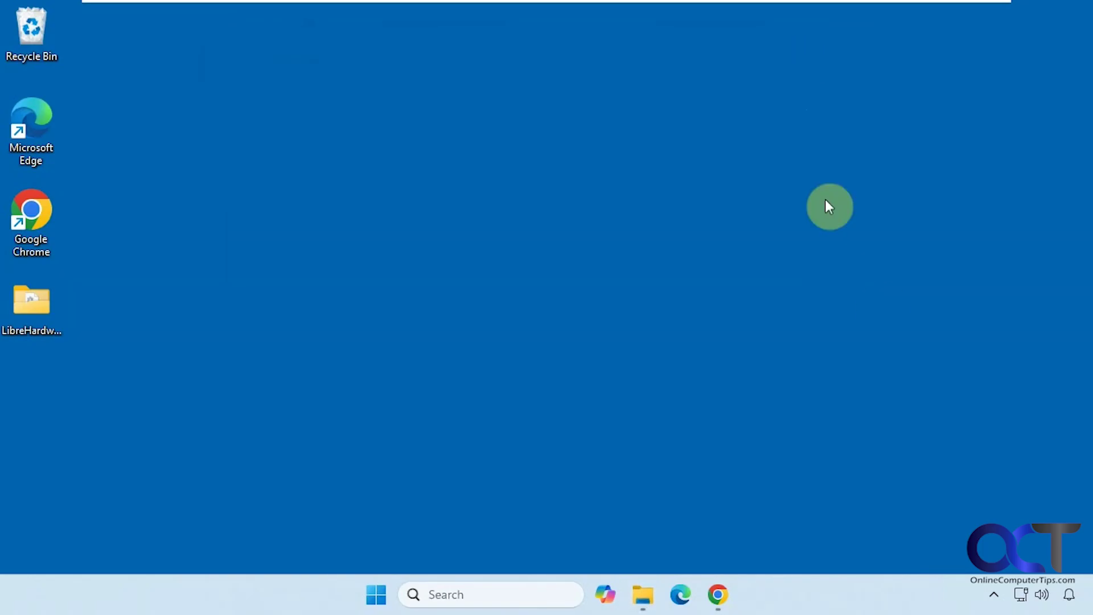
left_click(994, 594)
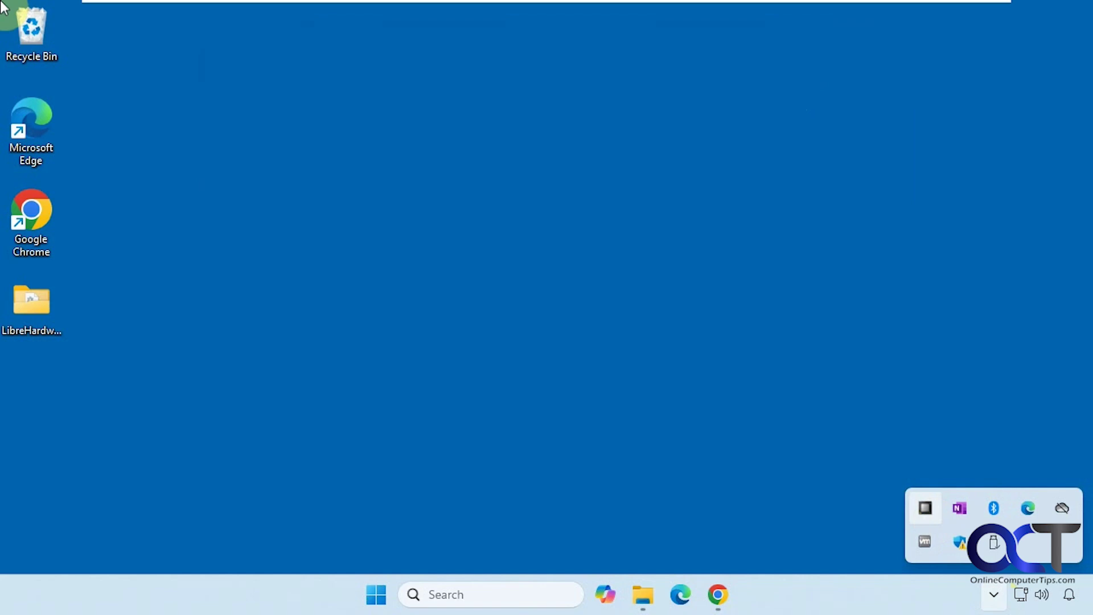
double_click(925, 509)
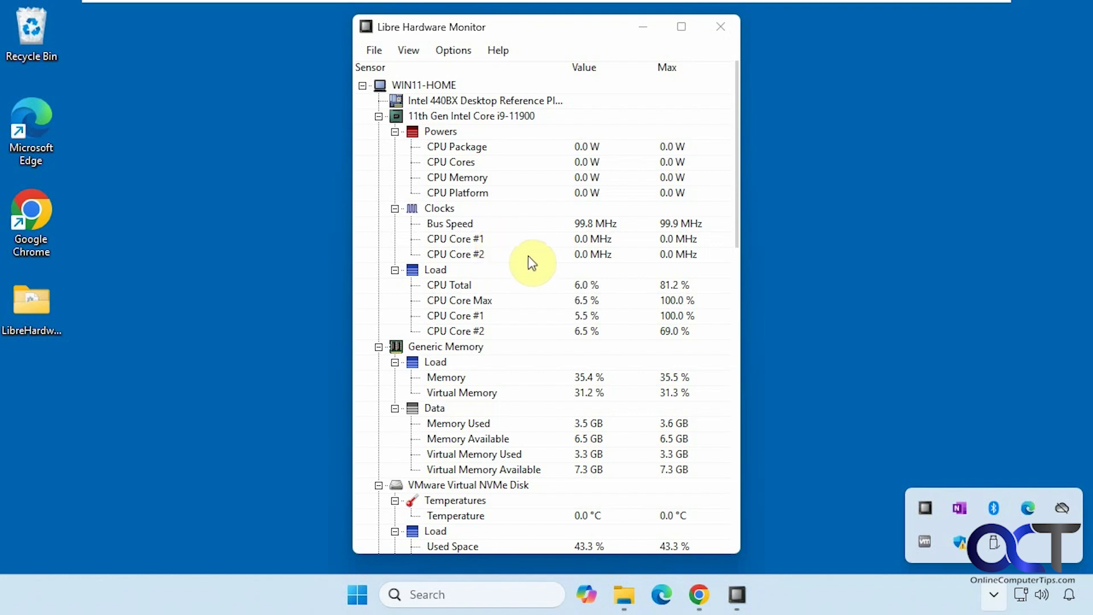
- Fold the CPU Powers, Clocks, Load and Generic Memory Load, Data sensor groups
left_click(394, 132)
left_click(394, 147)
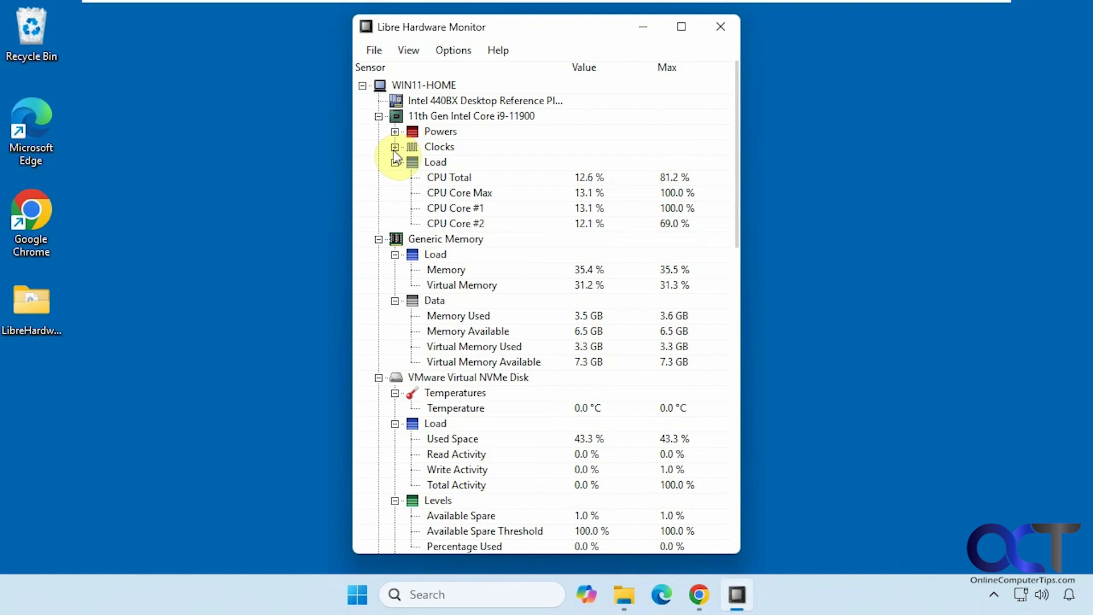
left_click(395, 162)
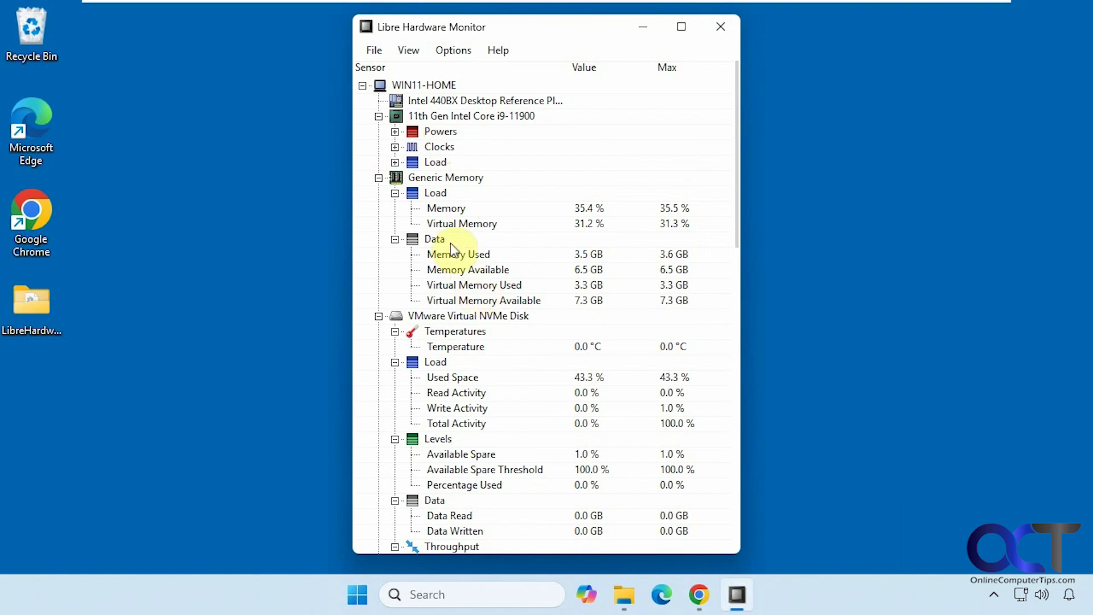
left_click(396, 193)
left_click(395, 209)
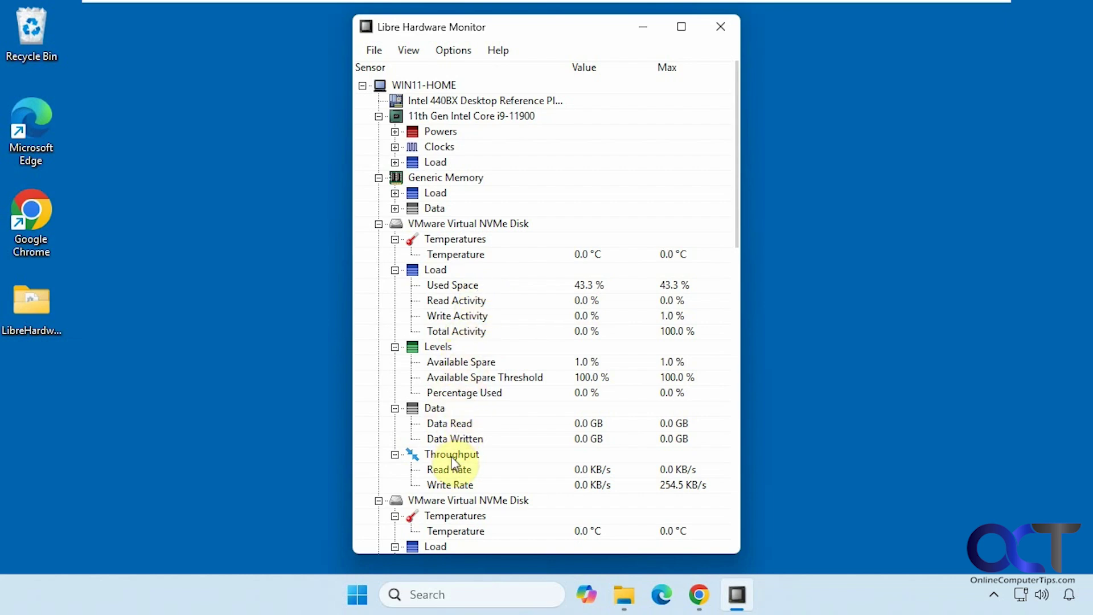
- Review the sensor tree, then collapse both VMware NVMe disks, Bluetooth Network Connection and Ethernet0
scroll(476, 456, "down", 5)
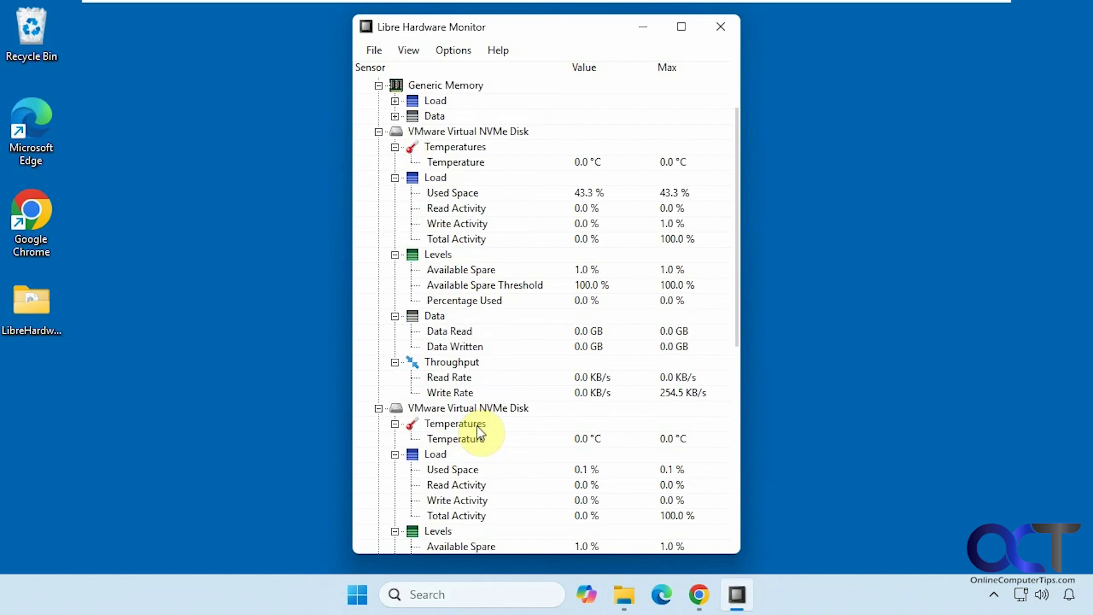
scroll(476, 425, "down", 1)
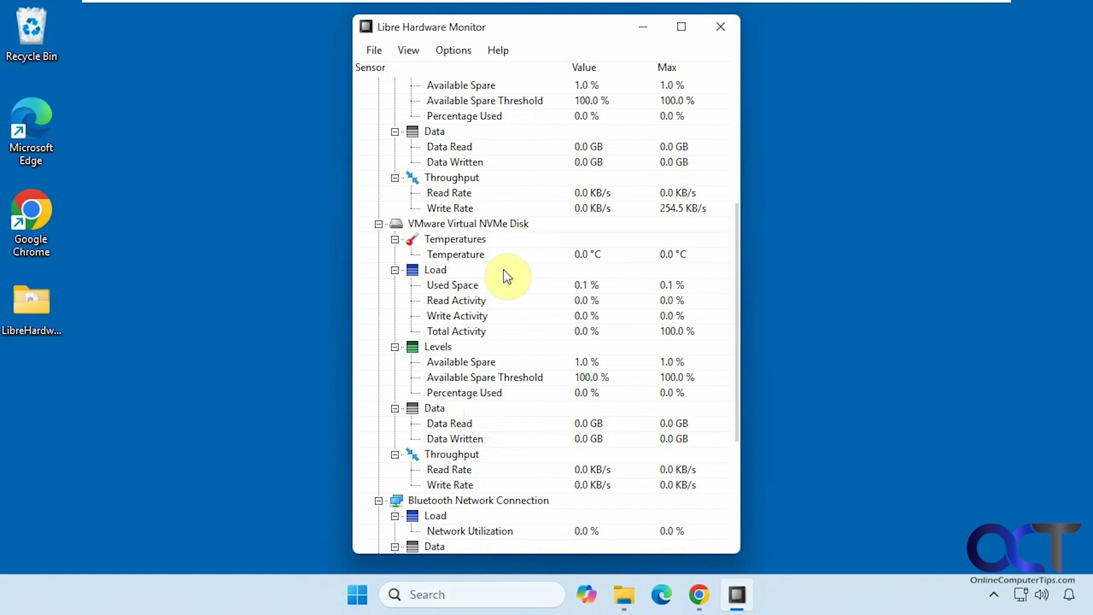
scroll(503, 269, "down", 4)
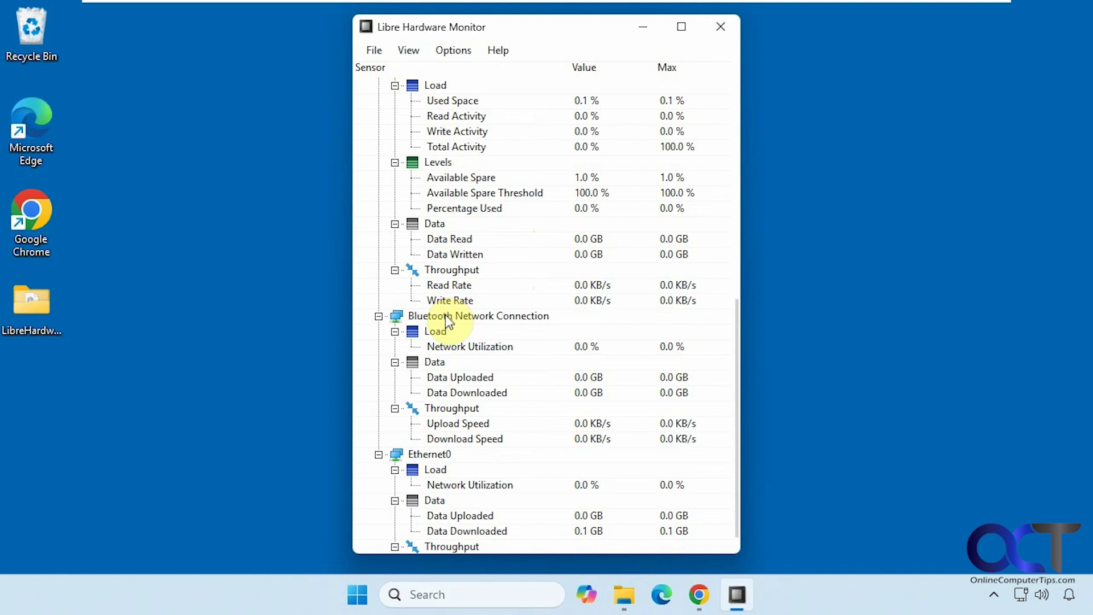
scroll(468, 329, "down", 1)
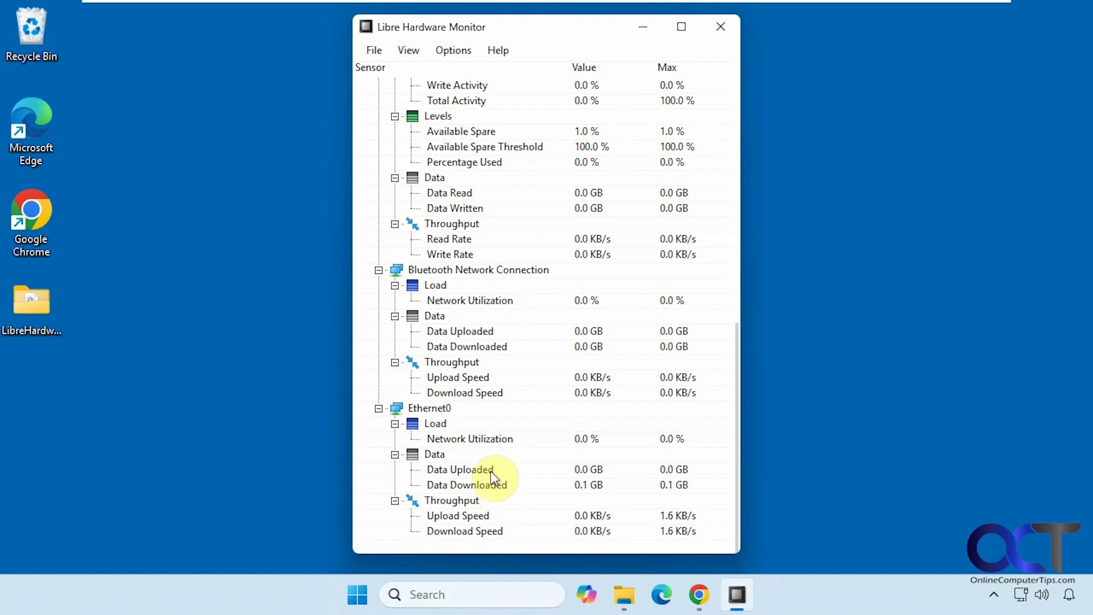
scroll(512, 473, "up", 4)
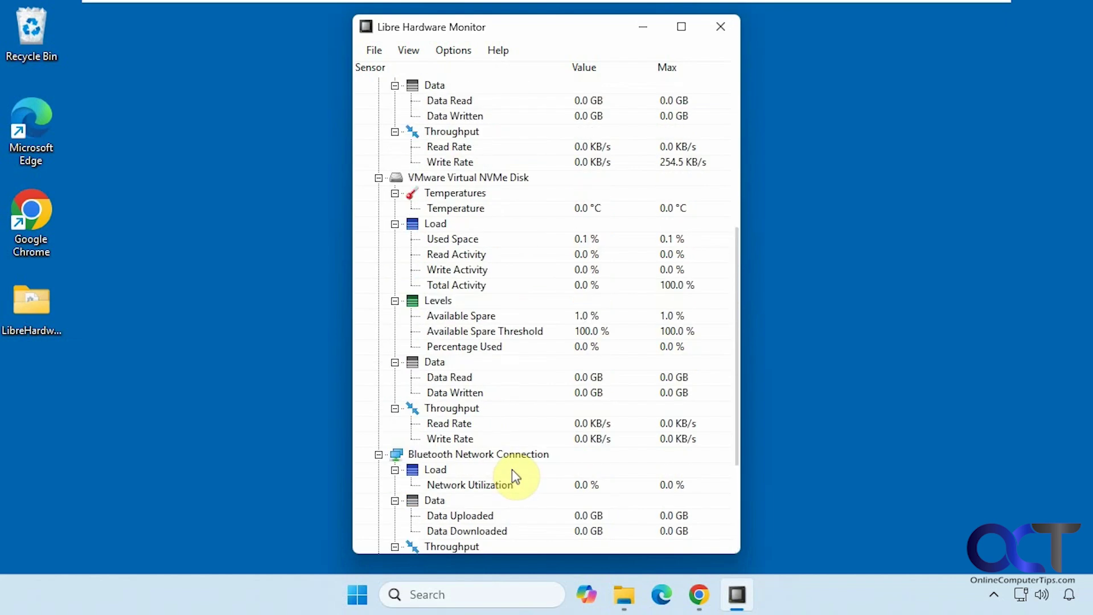
scroll(511, 469, "up", 7)
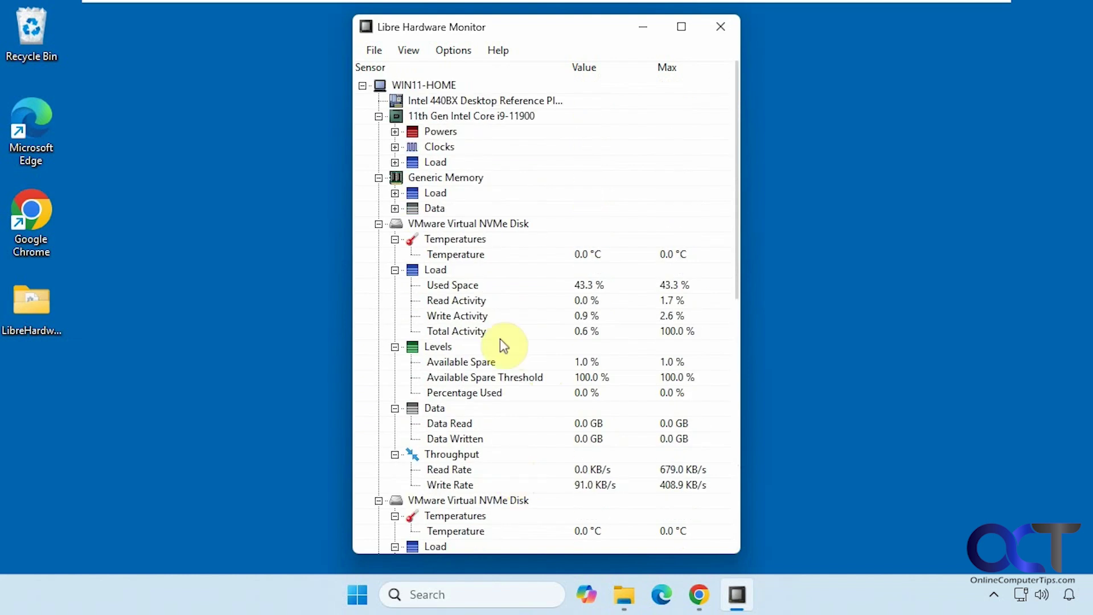
left_click(378, 224)
left_click(378, 239)
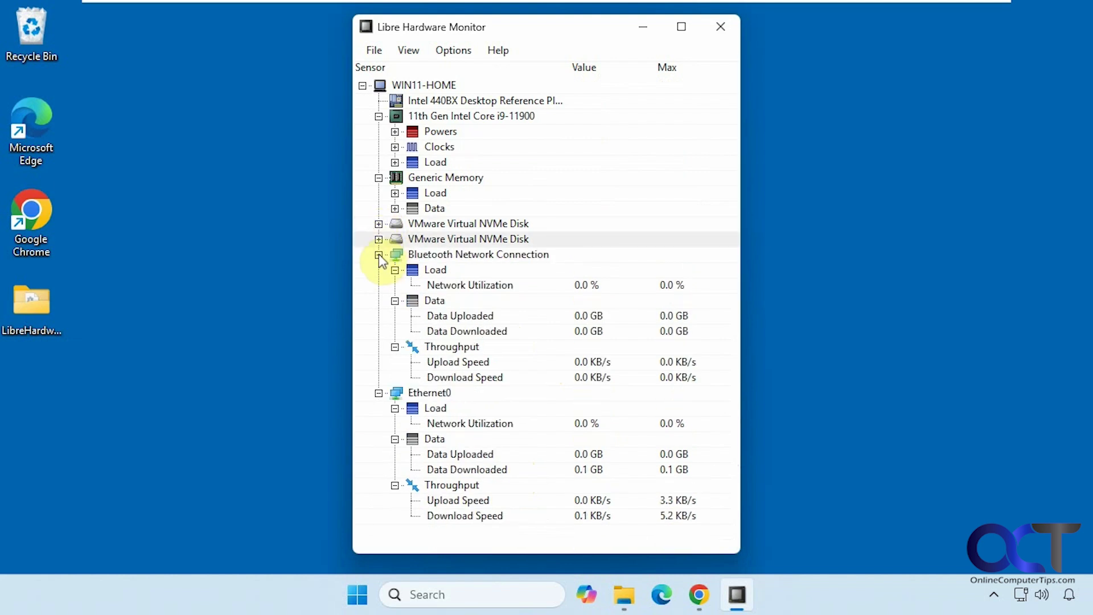
left_click(378, 255)
left_click(378, 270)
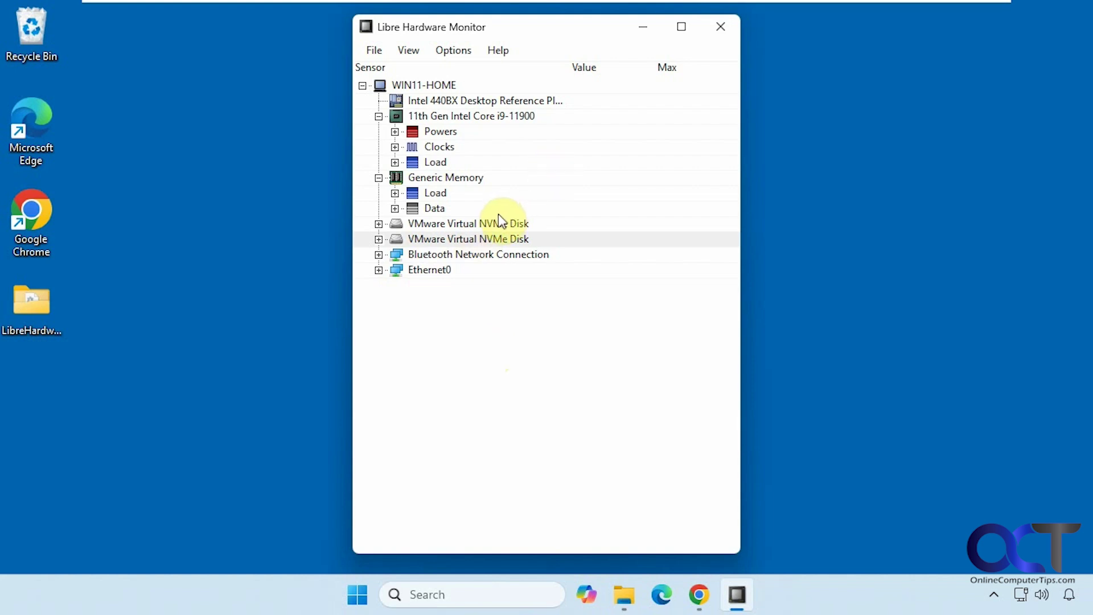
- Enable Show Hidden Sensors in the View menu and briefly open then close the plot window
left_click(409, 51)
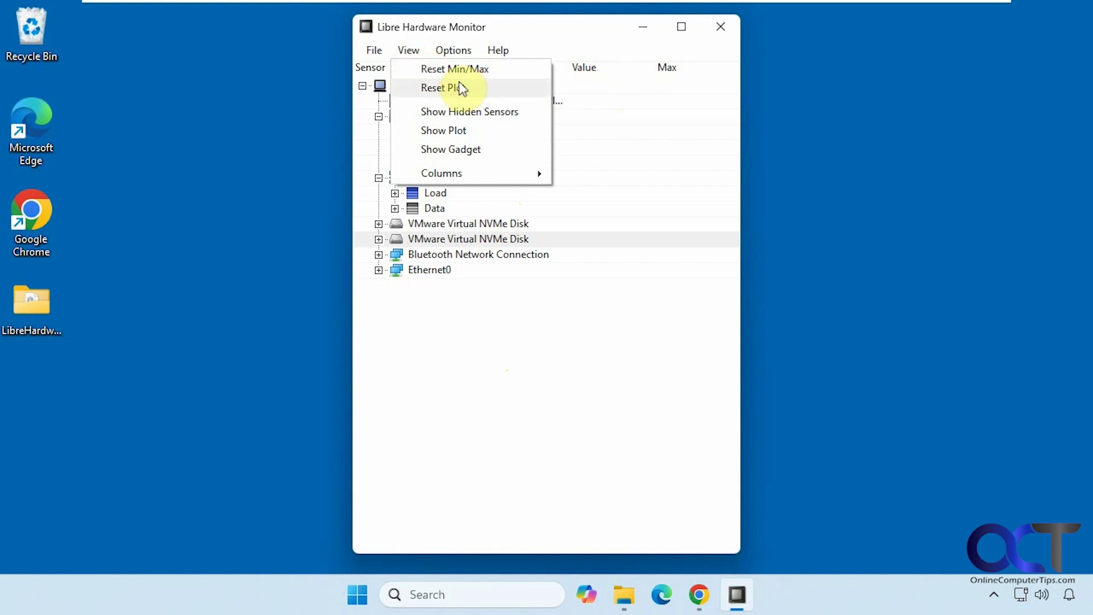
left_click(471, 109)
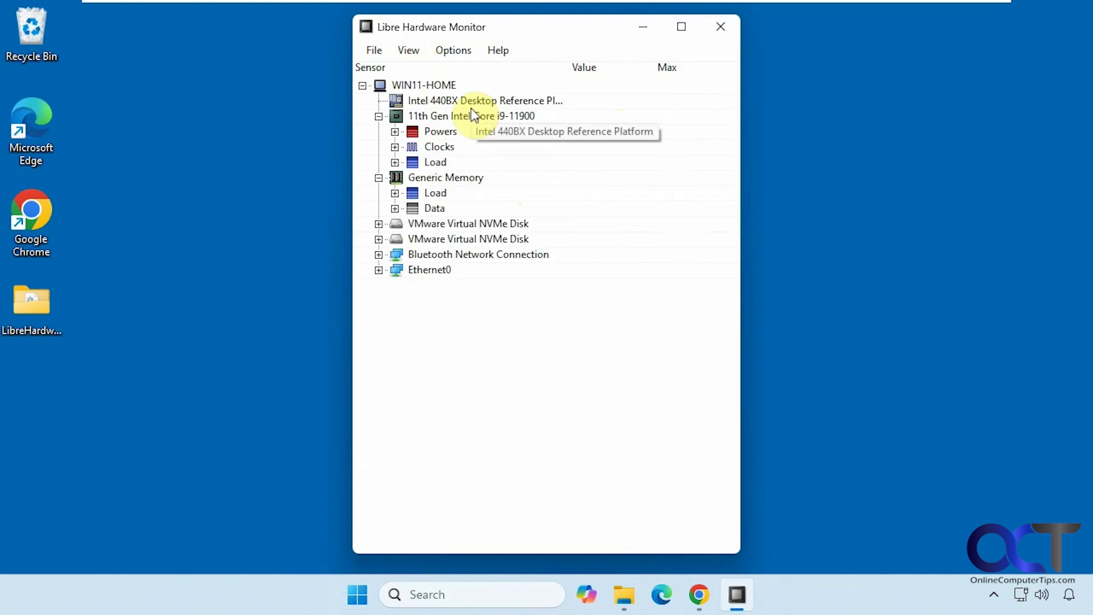
left_click(411, 50)
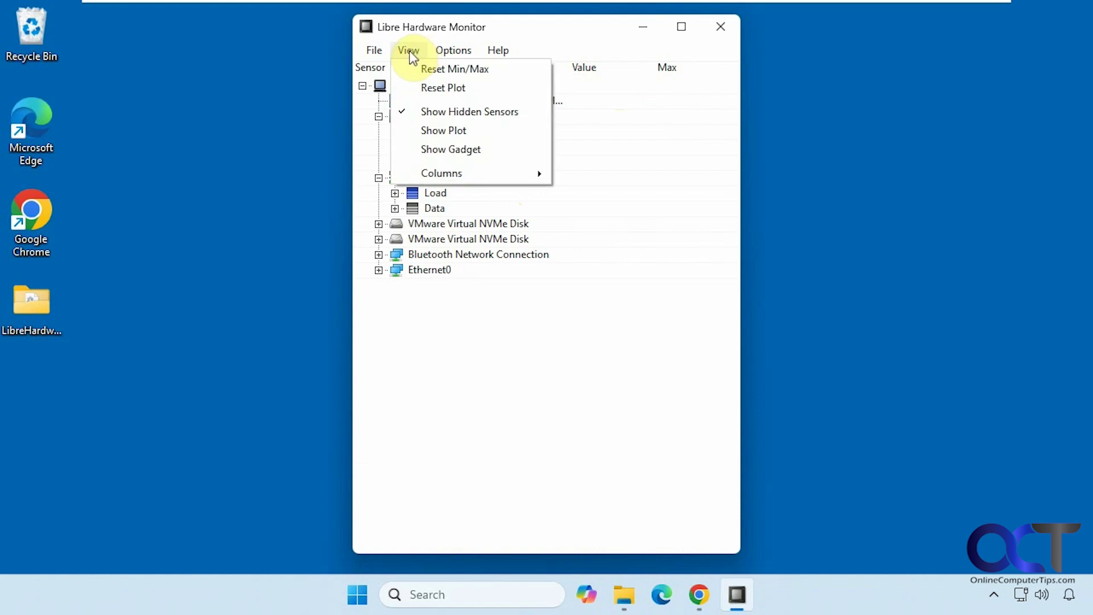
left_click(437, 132)
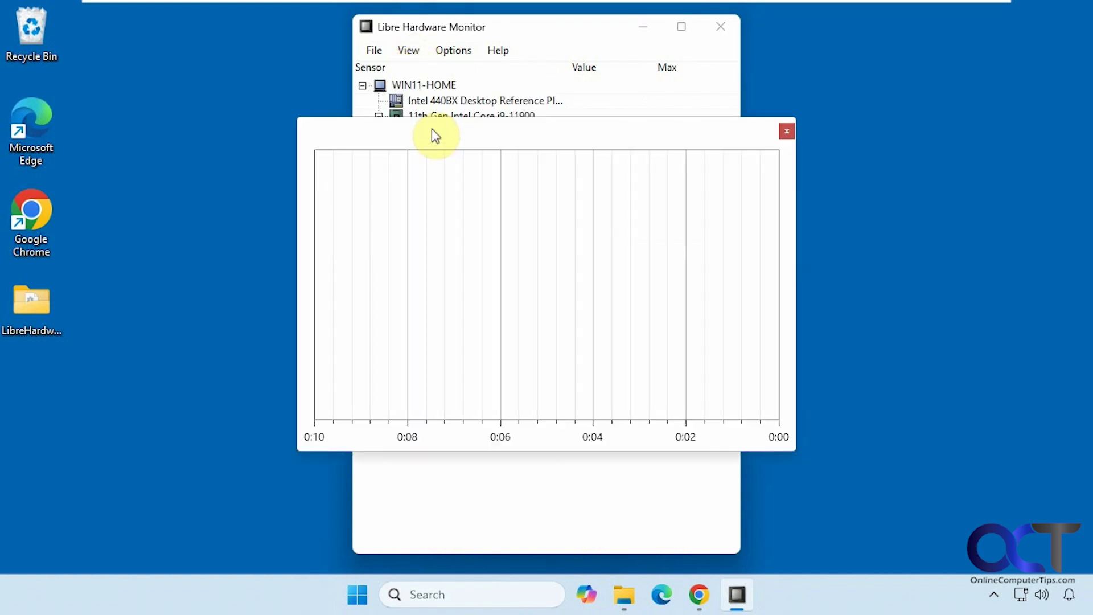
left_click(784, 131)
- Inspect the View > Columns submenu without changes, then bring up the Options menu
left_click(408, 50)
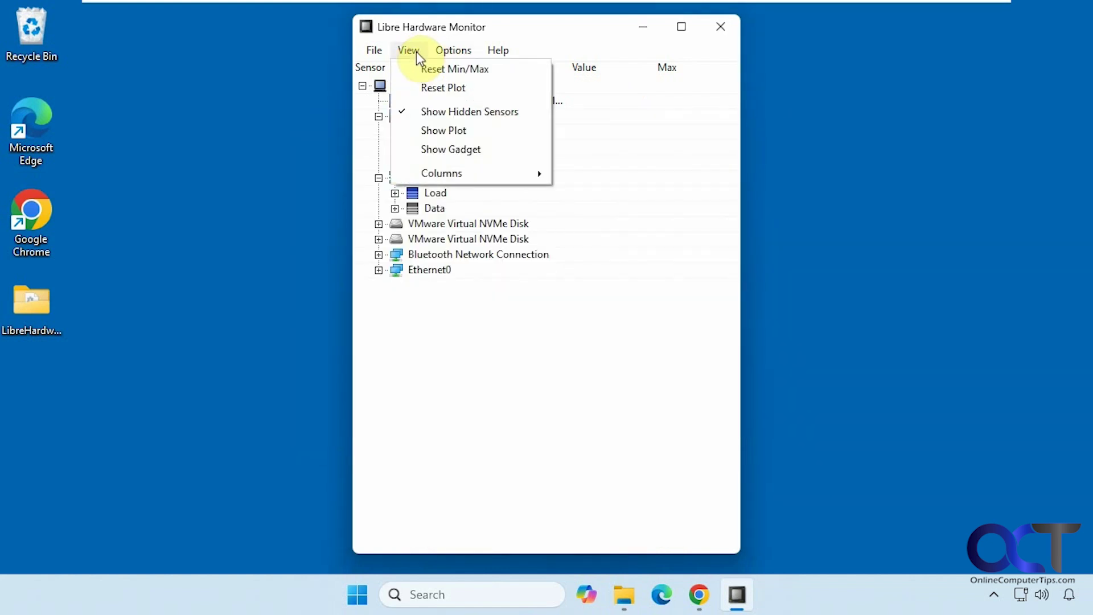
mouse_move(435, 169)
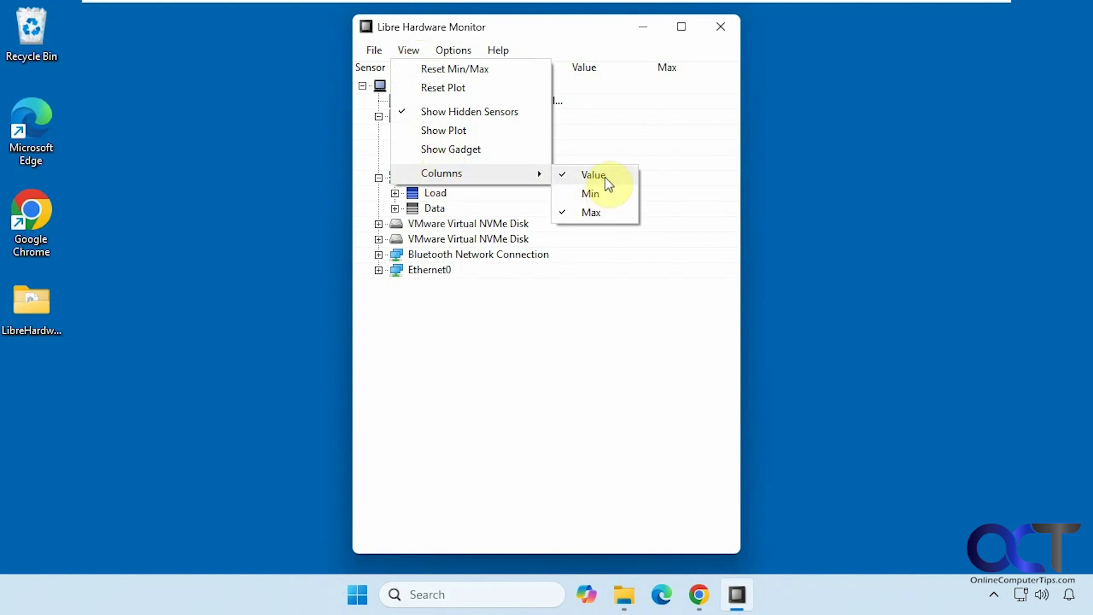
left_click(483, 53)
left_click(464, 51)
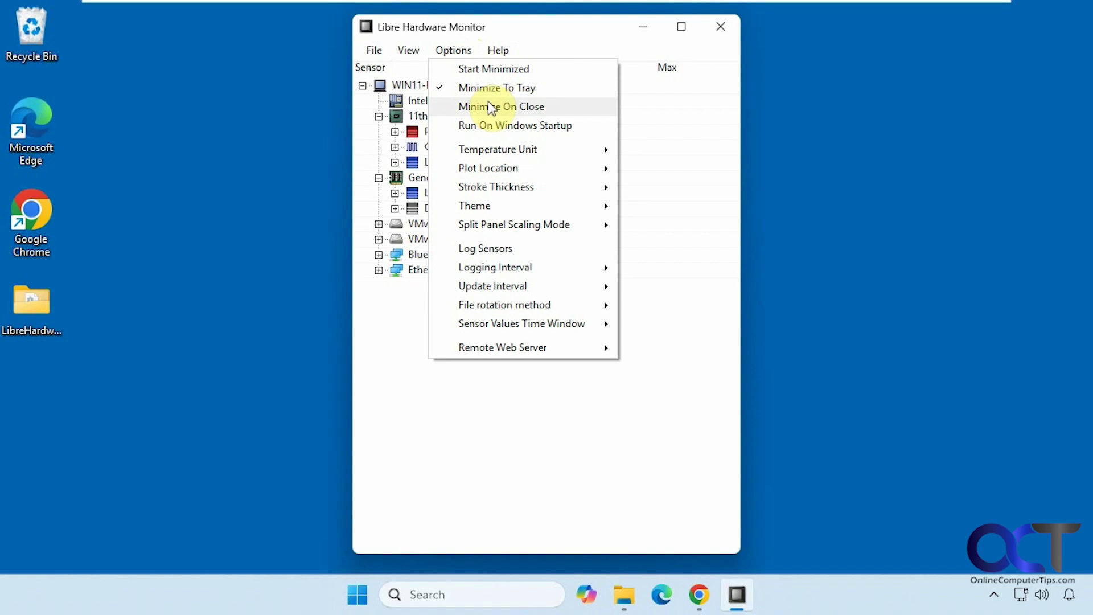
- Browse the Options submenus (Theme, Update Interval, File rotation method) and Help > About, changing nothing
mouse_move(497, 149)
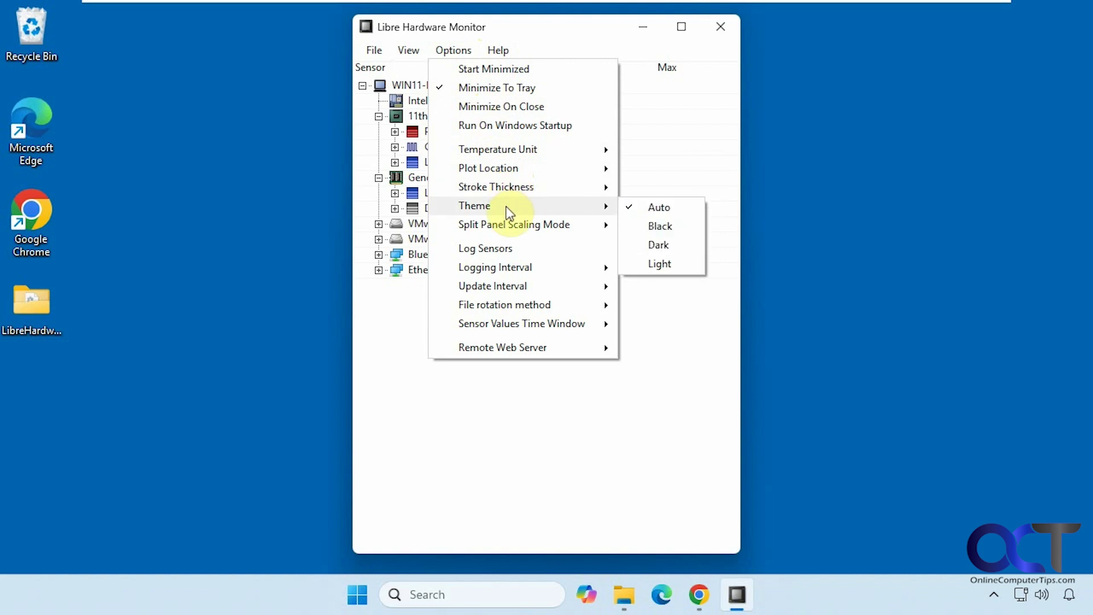
left_click(503, 246)
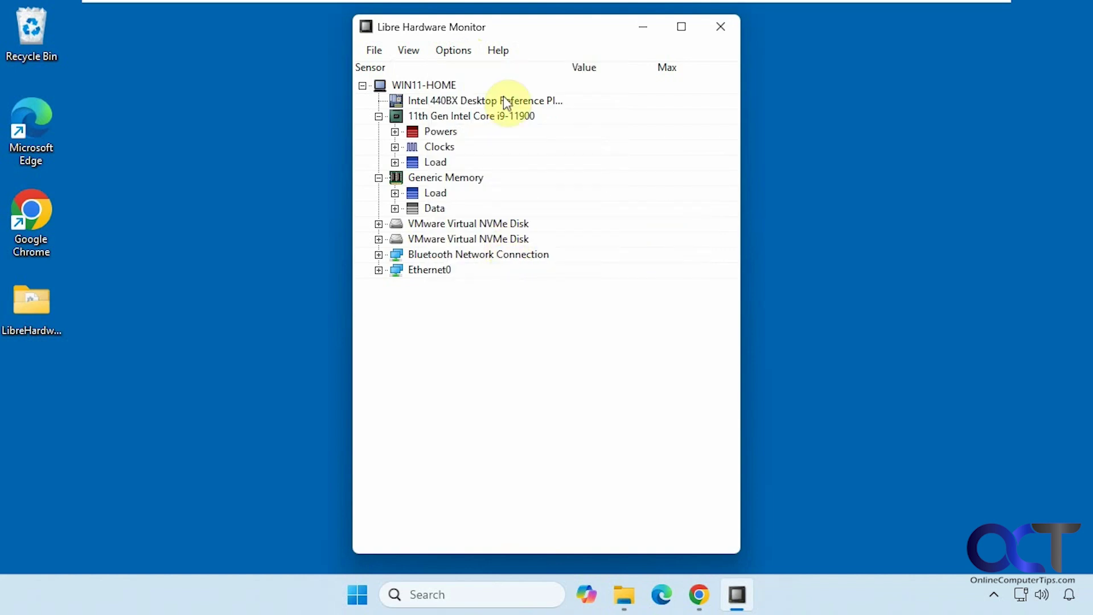
left_click(462, 55)
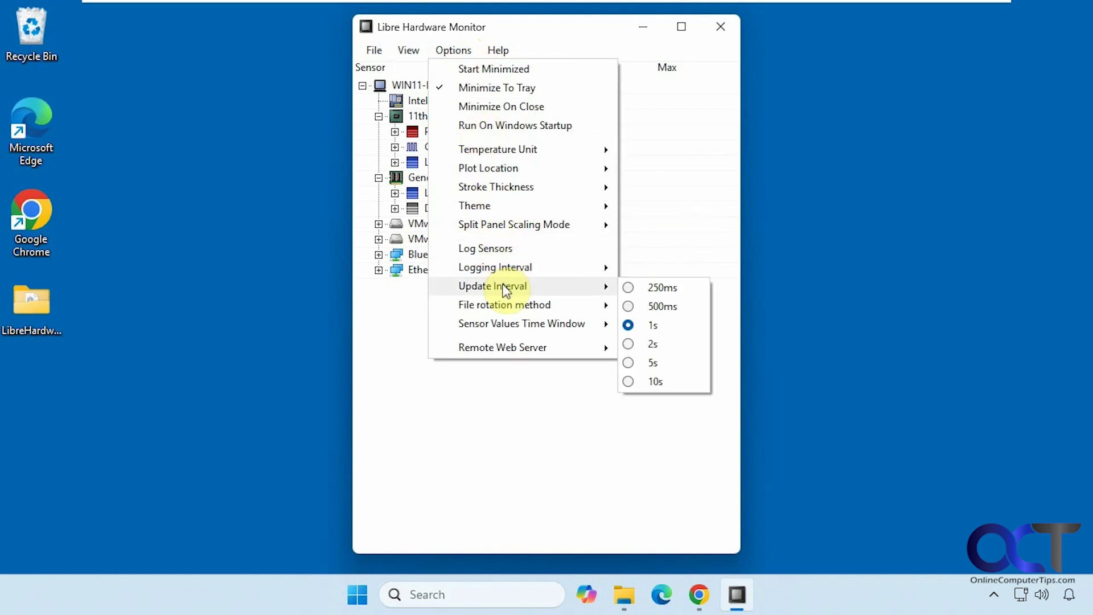
mouse_move(506, 304)
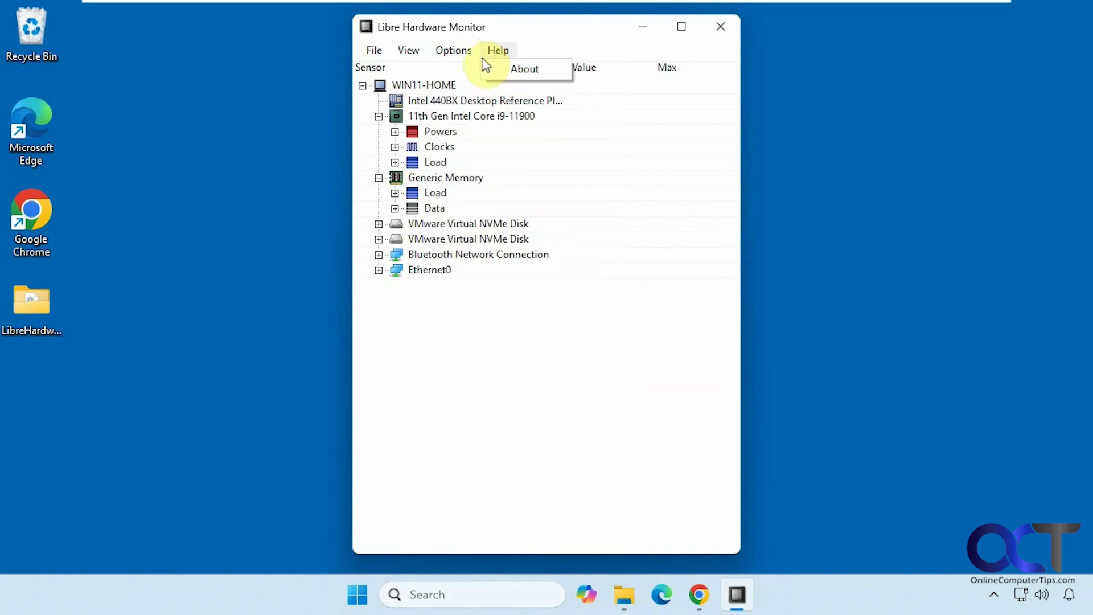
left_click(523, 32)
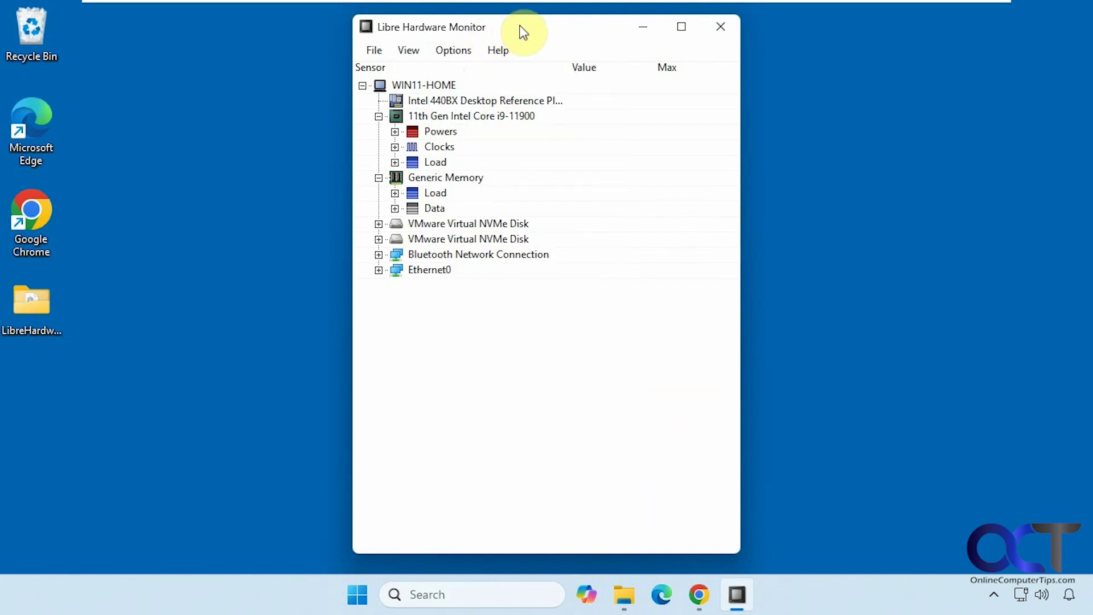